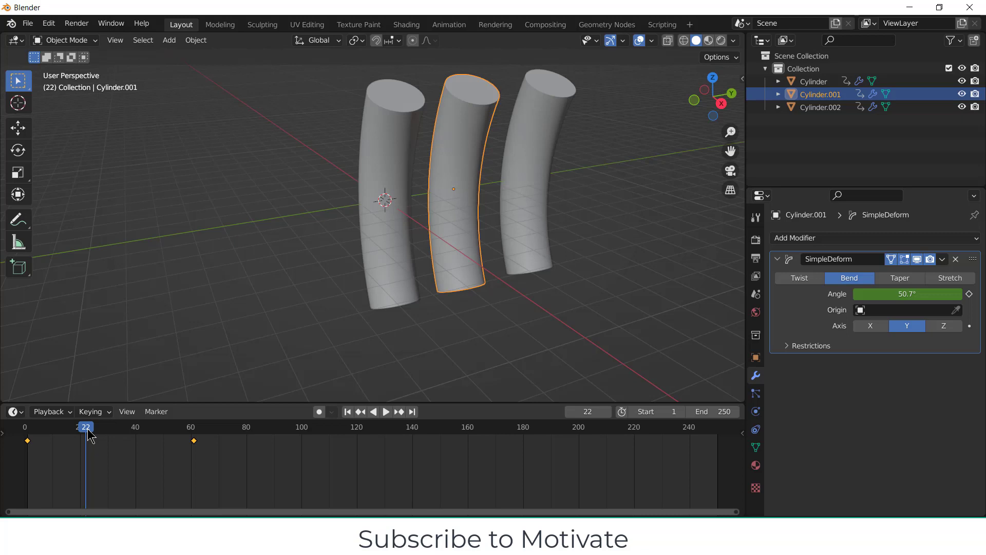
Preview the bending, then select and delete all three bent cylinders.
left_click_drag(88, 434, 124, 413)
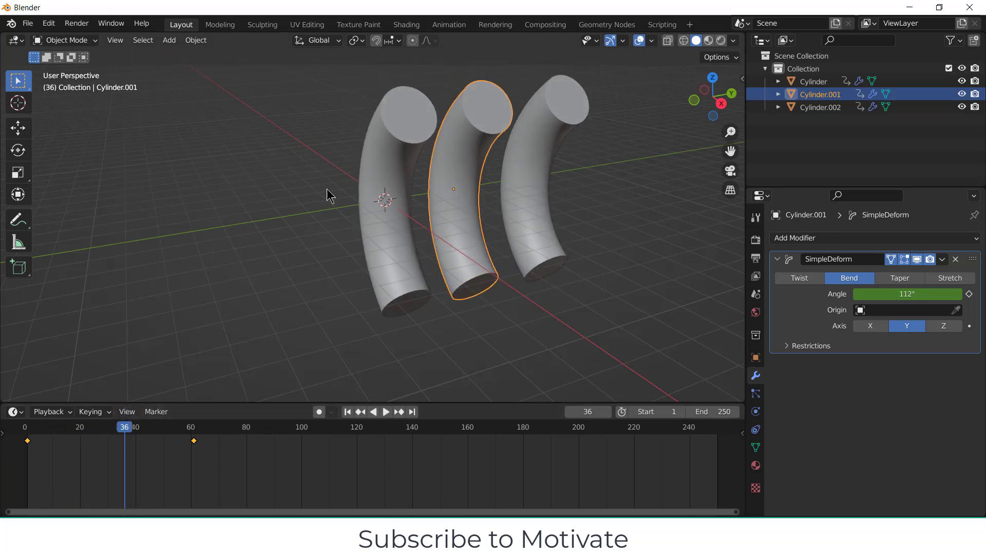
left_click(380, 176)
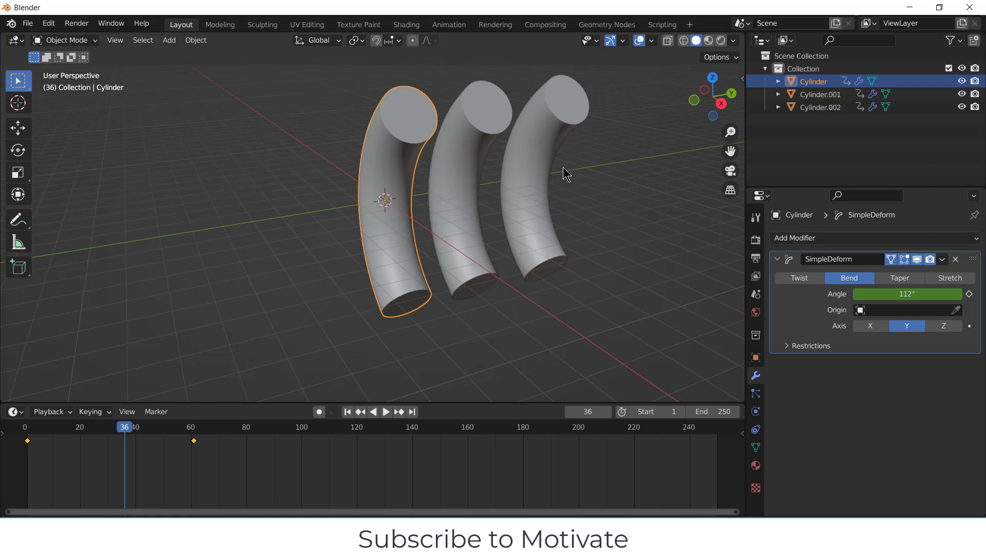
left_click(590, 171)
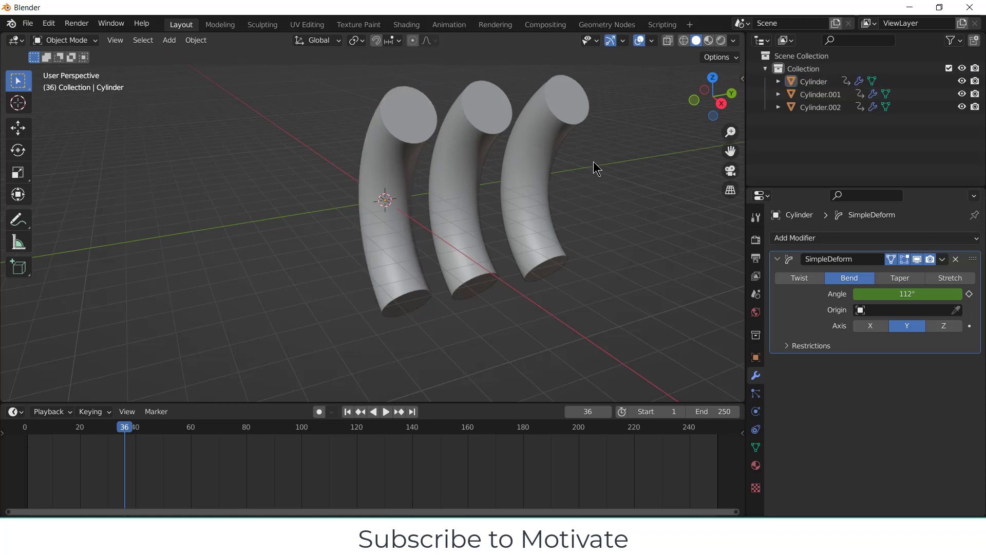
key("a")
key("x")
left_click(562, 164)
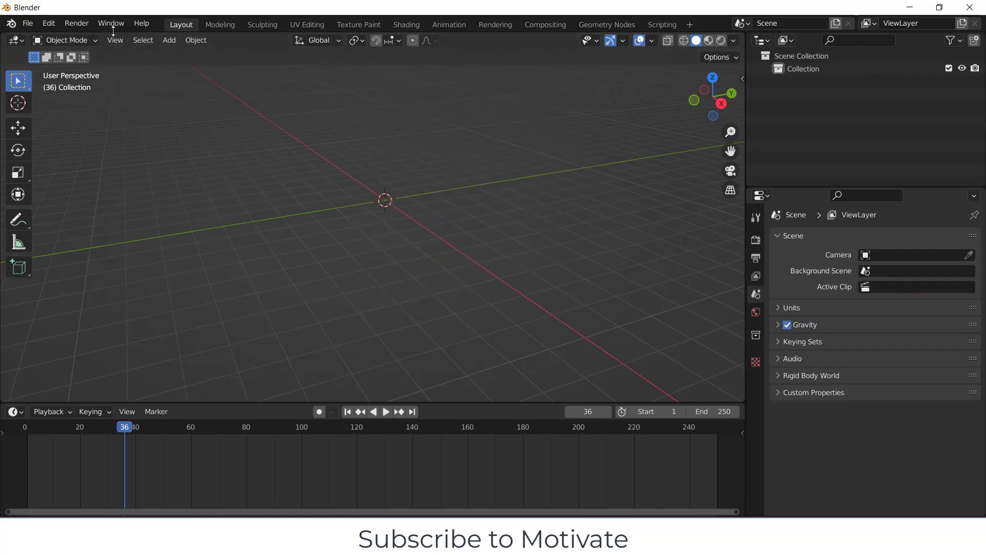
Add a new cylinder mesh and set its depth to 8 m.
left_click(169, 40)
mouse_move(183, 55)
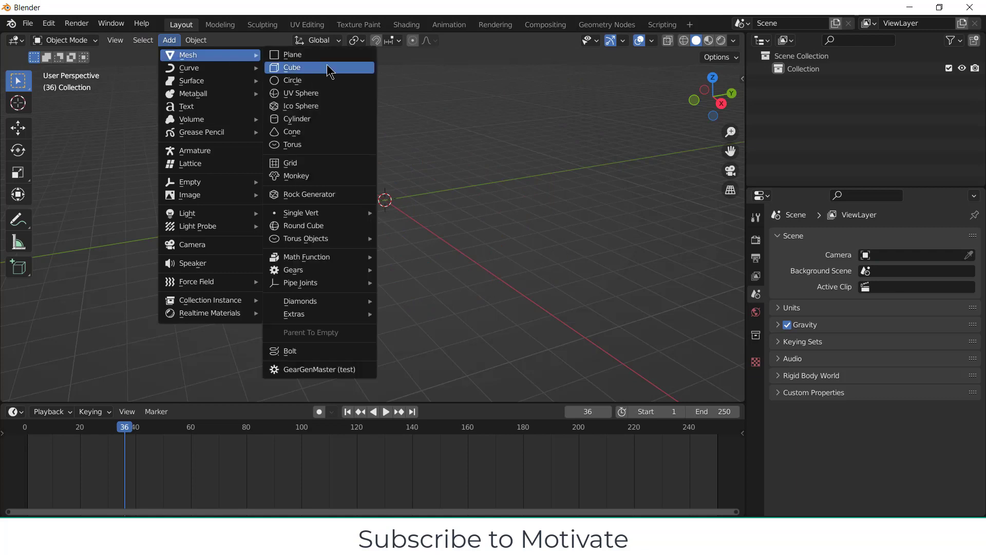
left_click(326, 119)
left_click(65, 393)
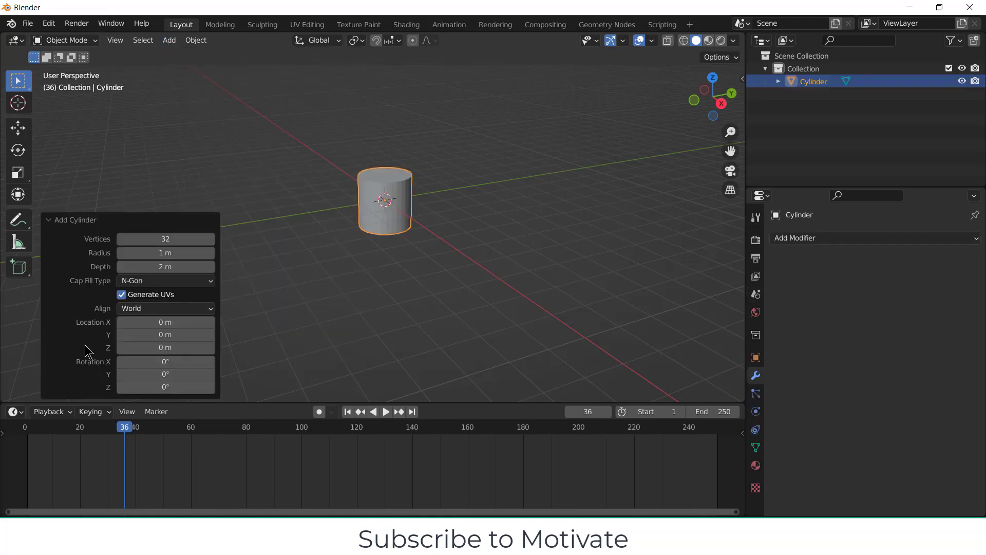
left_click(171, 267)
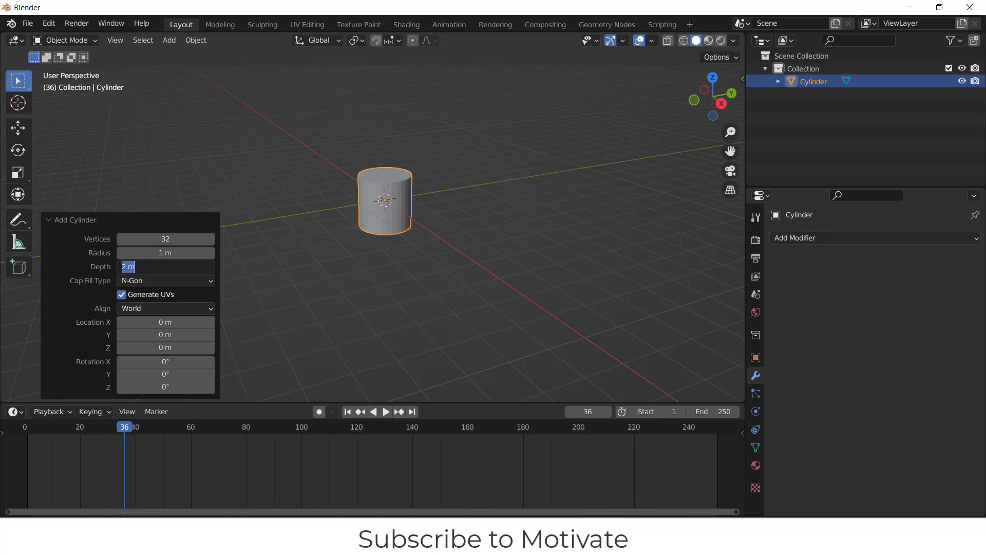
type("5")
key("Return")
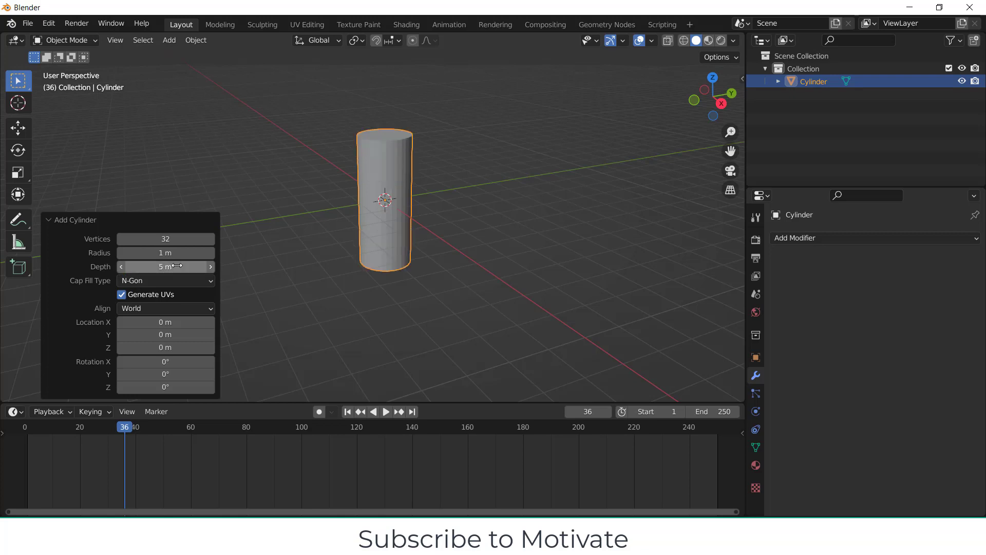
left_click(171, 266)
type("8")
key("Return")
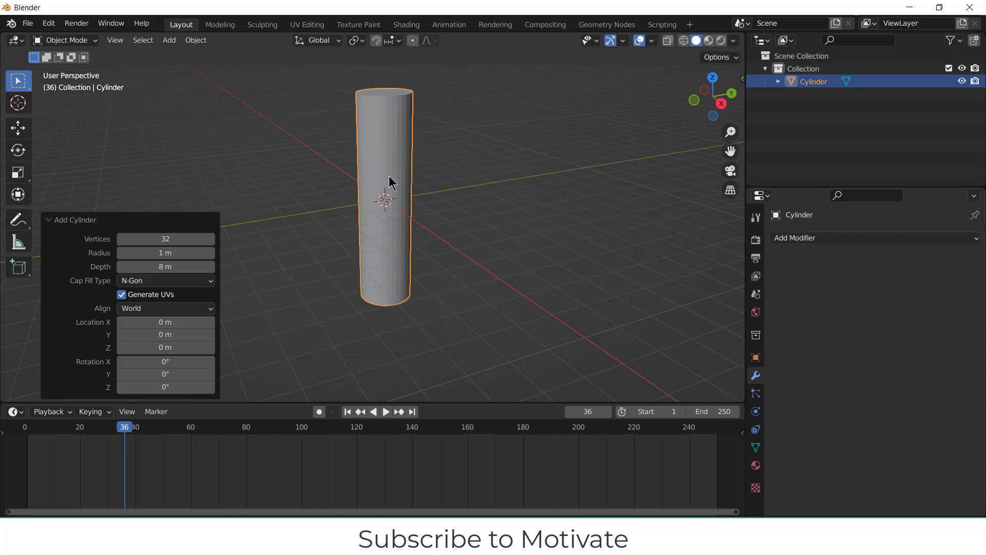
In Edit Mode, use Ctrl+R to cut about 20 evenly spaced loops along the 8 m cylinder.
left_click(392, 183)
key("Tab")
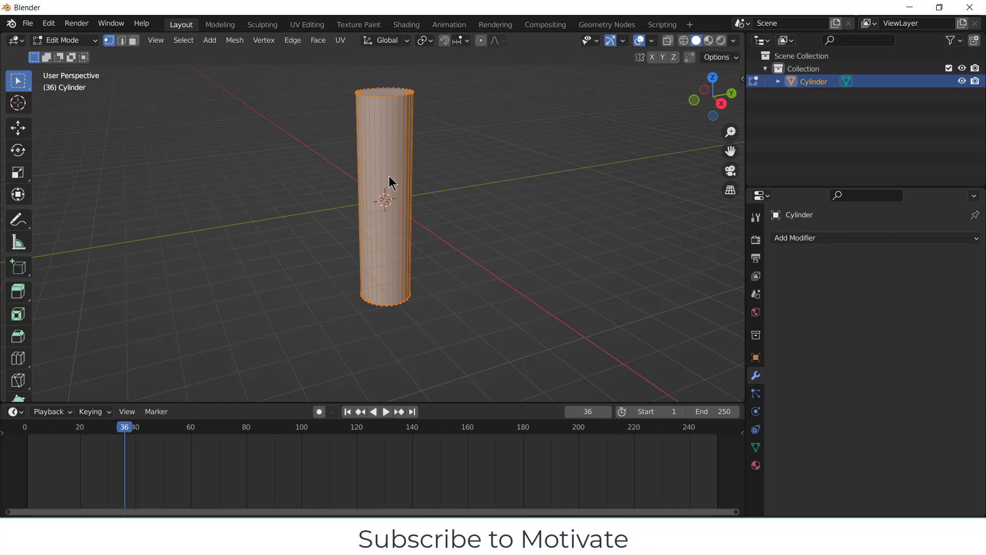
left_click(122, 40)
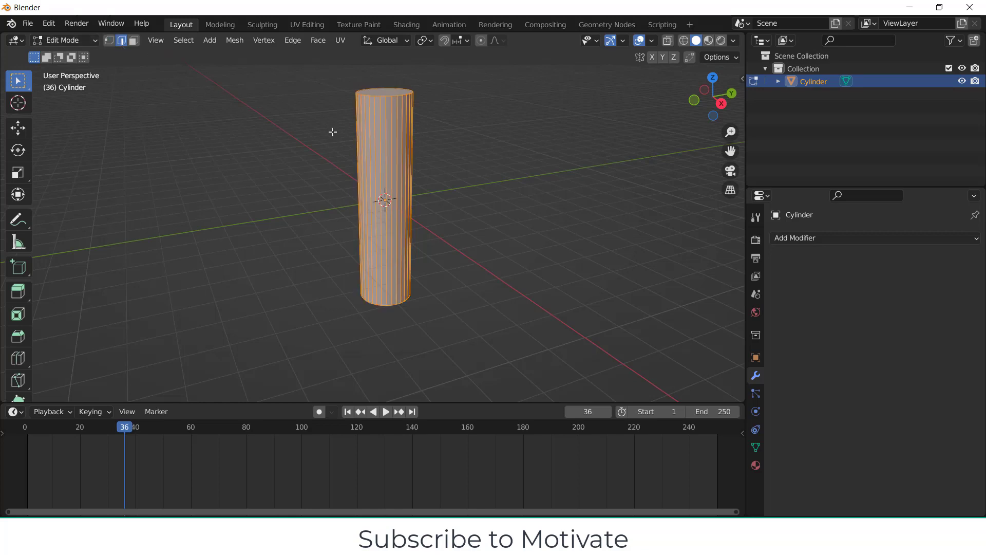
key("ctrl+r")
scroll(378, 179, "up", 9)
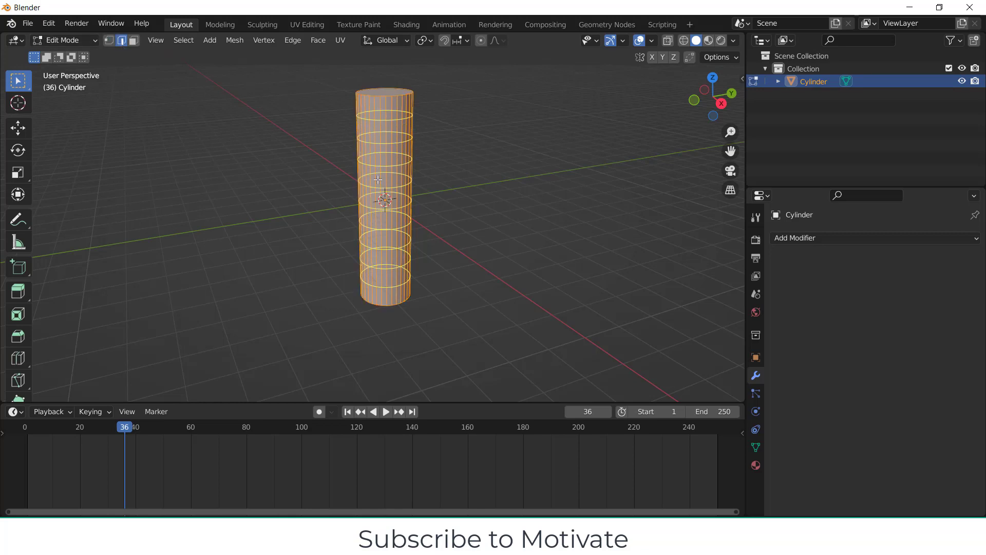
scroll(378, 179, "up", 10)
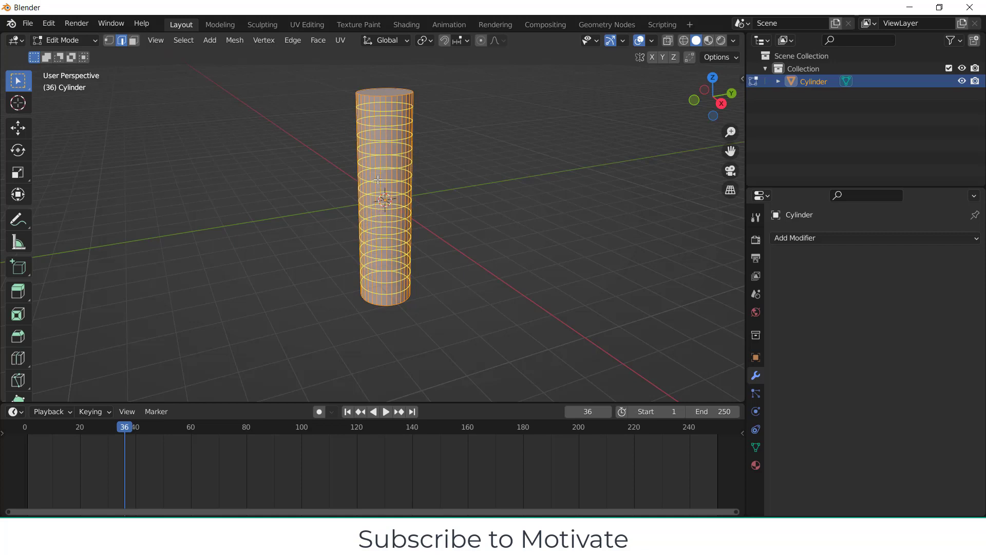
left_click(378, 180)
right_click(378, 179)
Duplicate the cylinder twice along Y into a row of three, then box-select all three.
key("Tab")
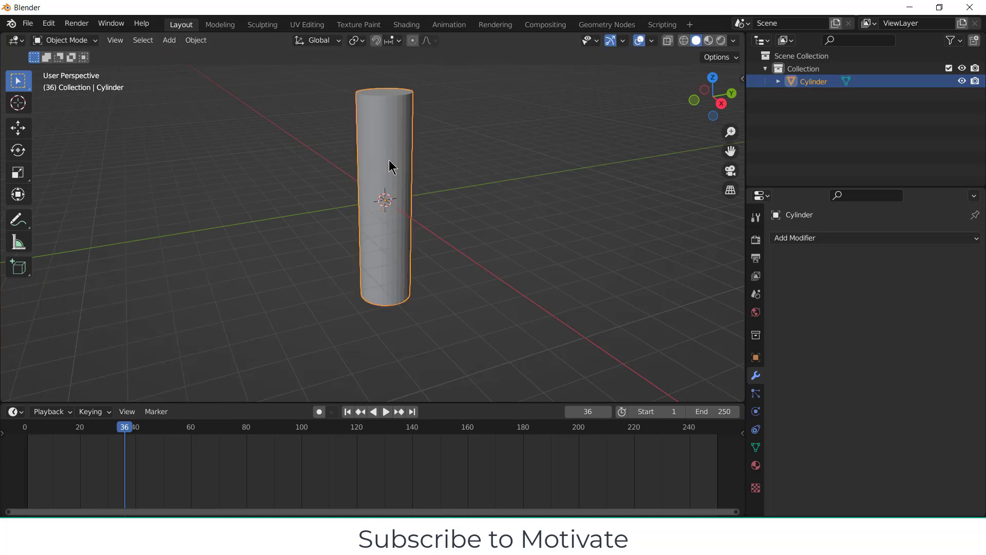
key("shift+d")
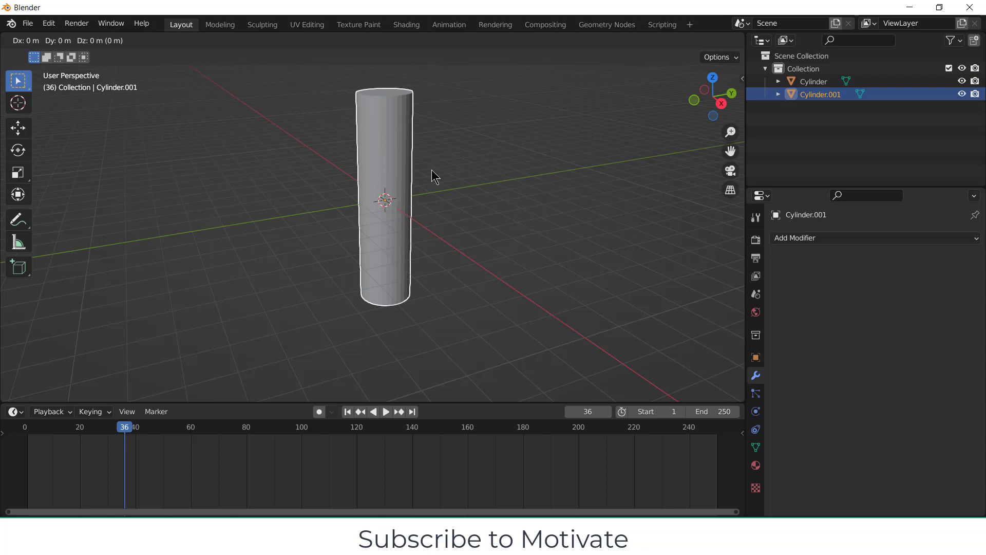
key("y")
left_click(494, 163)
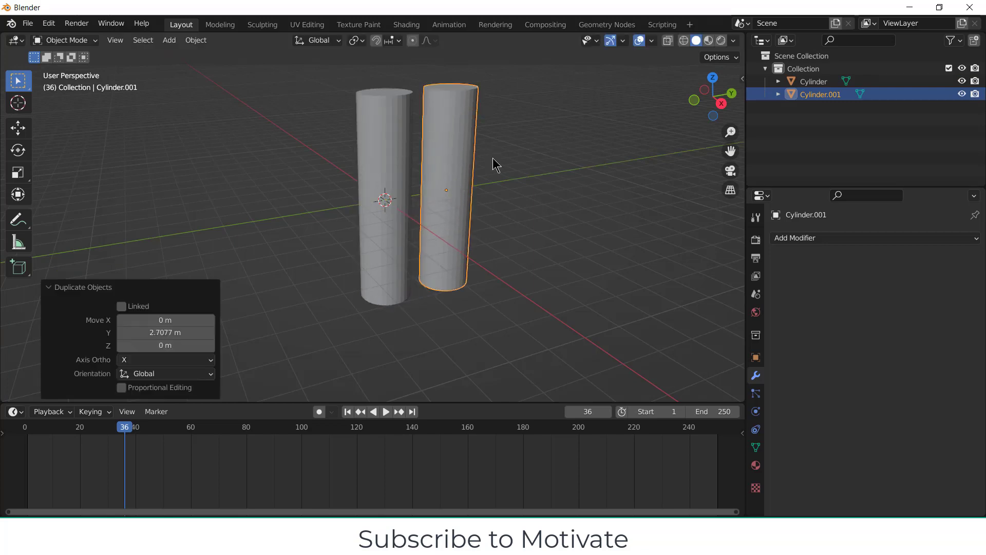
key("shift+d")
key("y")
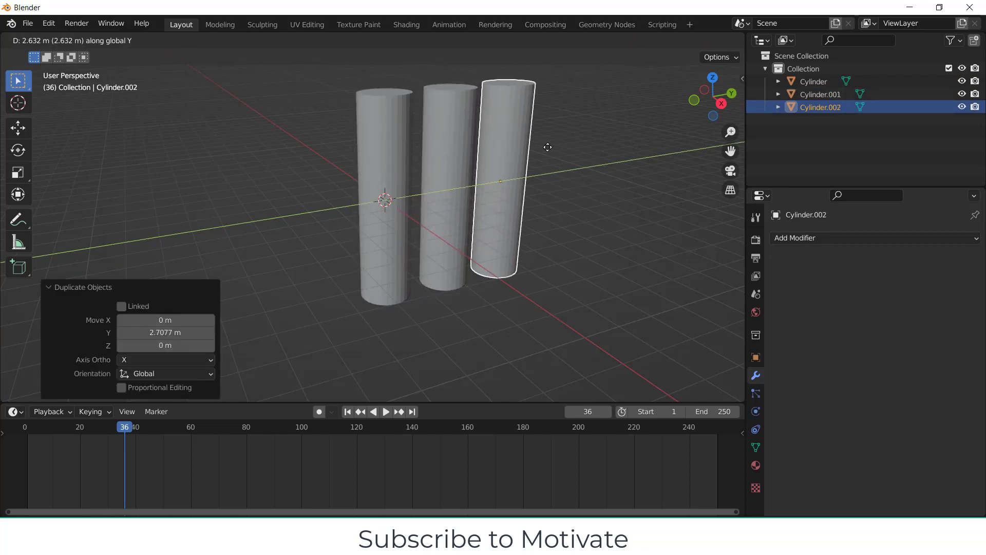
left_click(569, 150)
left_click(388, 169)
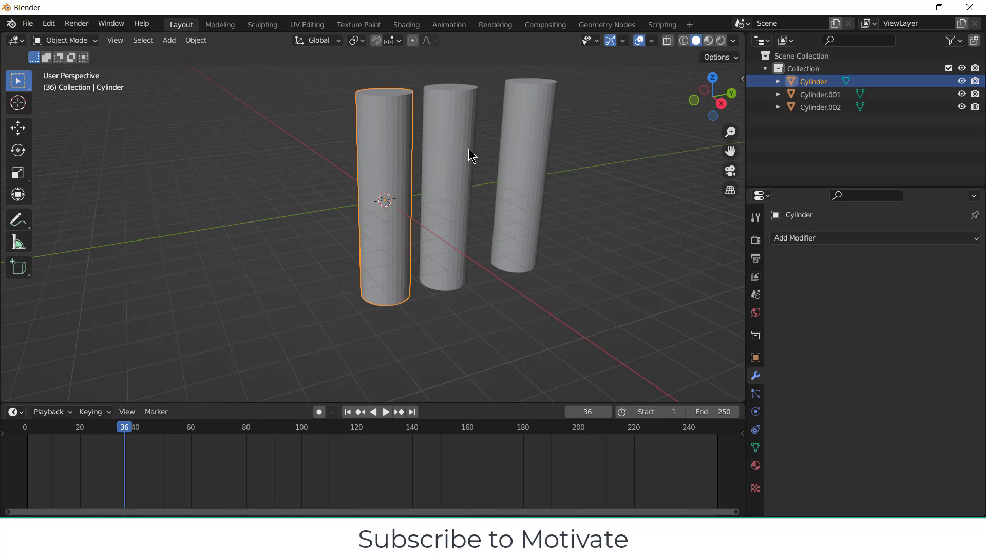
left_click_drag(571, 121, 316, 180)
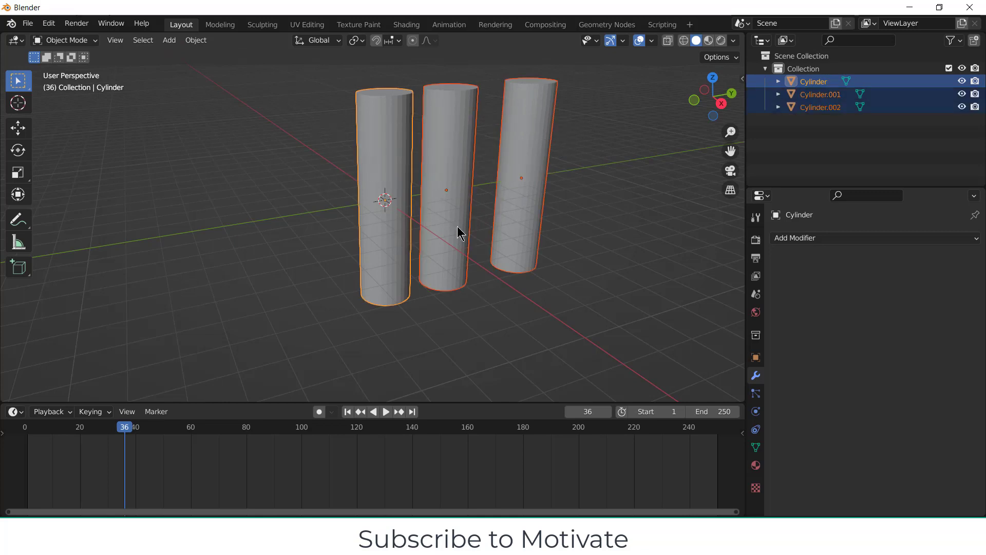
Enable Normals Auto Smooth in mesh data and Shade Smooth the selected cylinders.
left_click(755, 358)
scroll(819, 498, "down", 2)
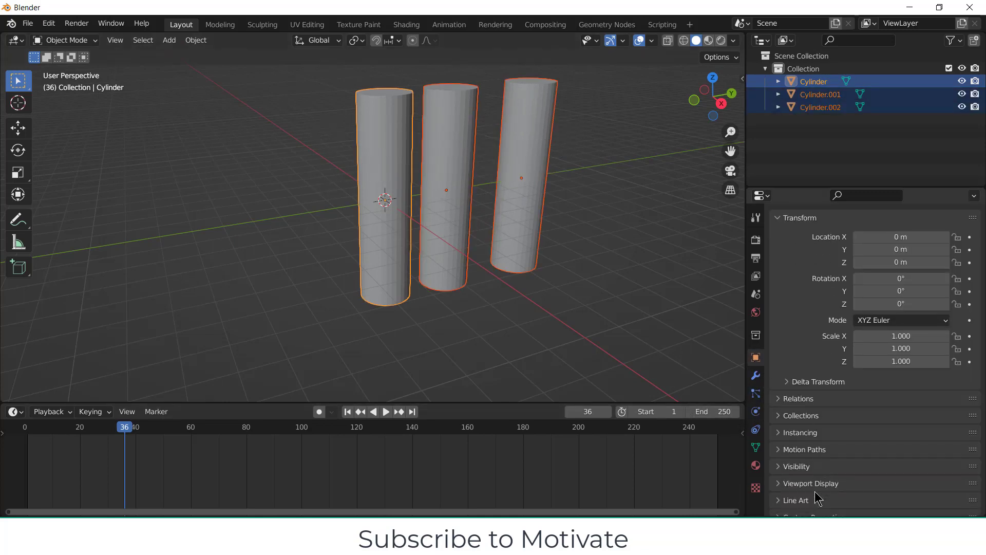
left_click(756, 448)
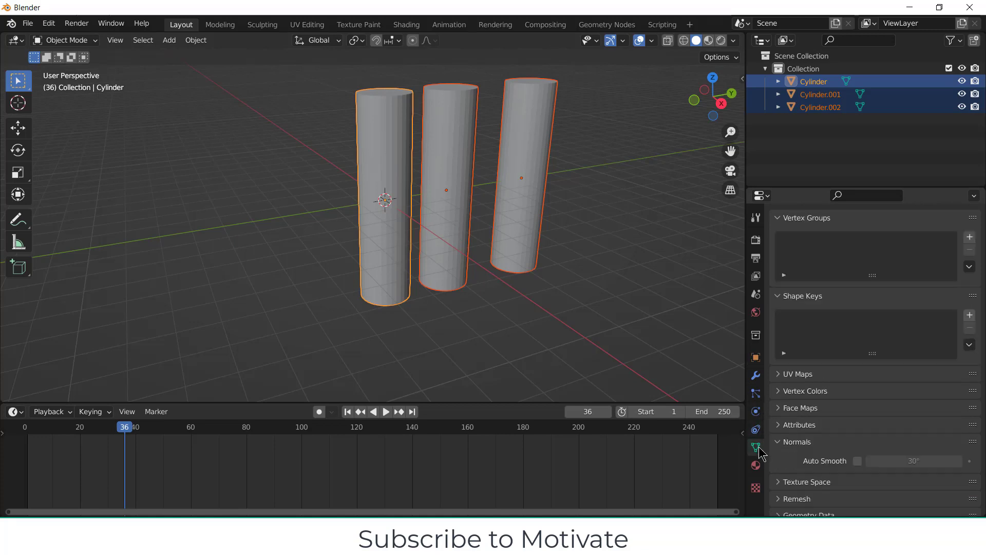
left_click(861, 462)
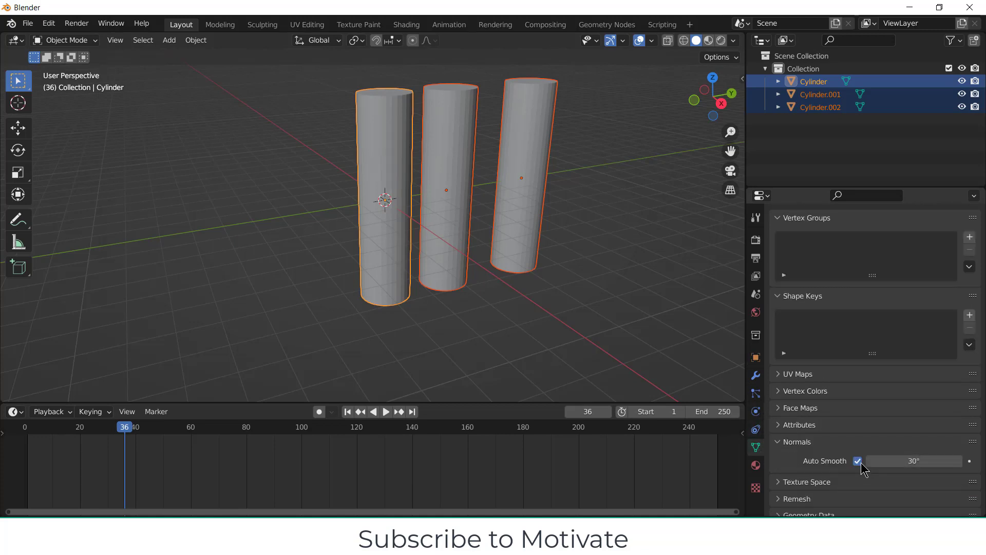
right_click(390, 182)
left_click(392, 179)
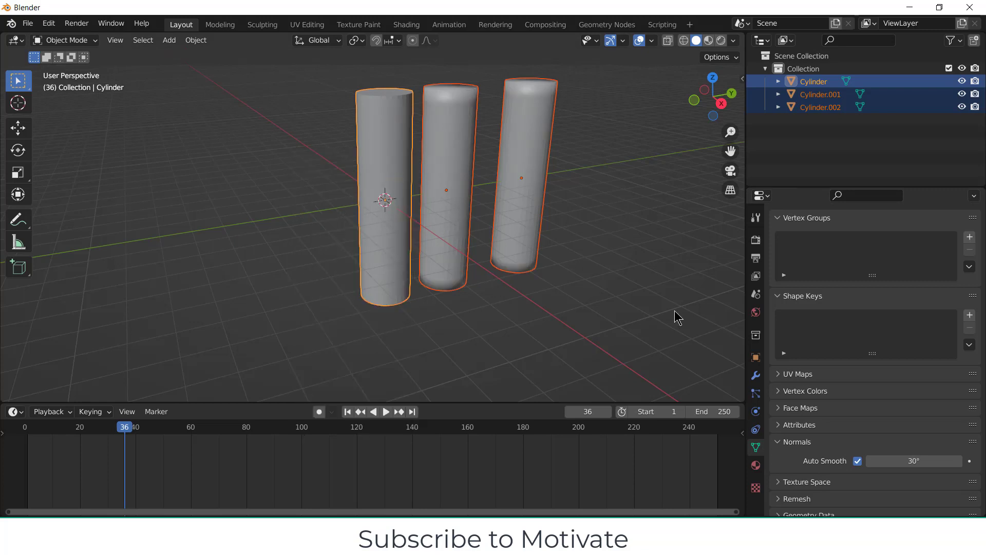
Enable Auto Smooth on the middle and right cylinders, then briefly play the animation.
left_click(451, 148)
left_click(857, 461)
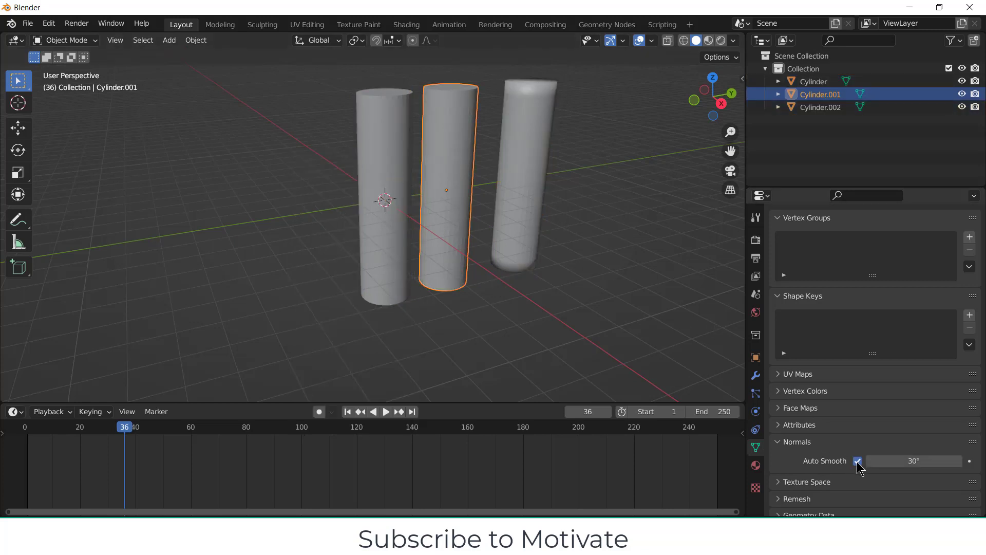
left_click(505, 155)
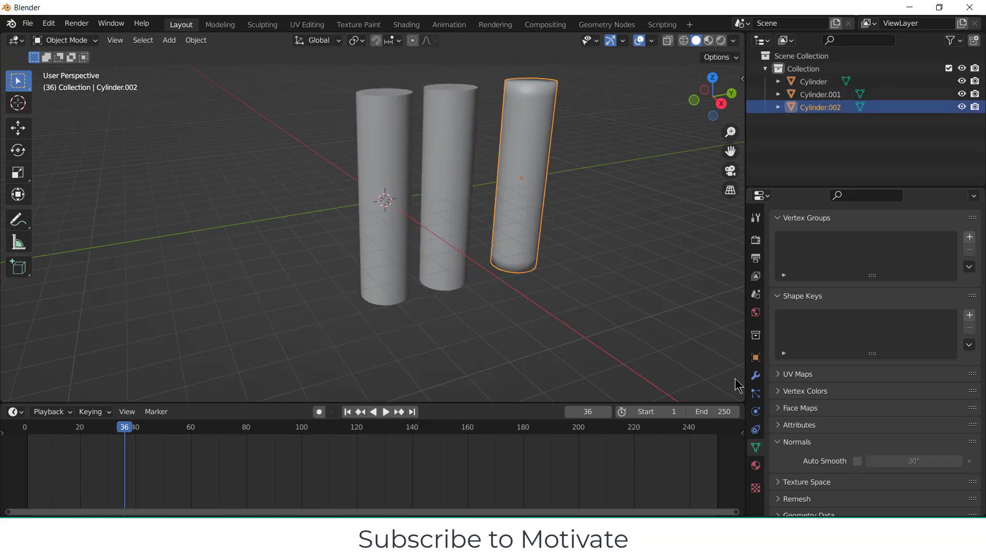
left_click(858, 460)
left_click(112, 435)
key("space")
left_click_drag(111, 435, 33, 435)
key("space")
Add a Simple Deform modifier in Bend mode on the Y axis to the left cylinder.
left_click(399, 181)
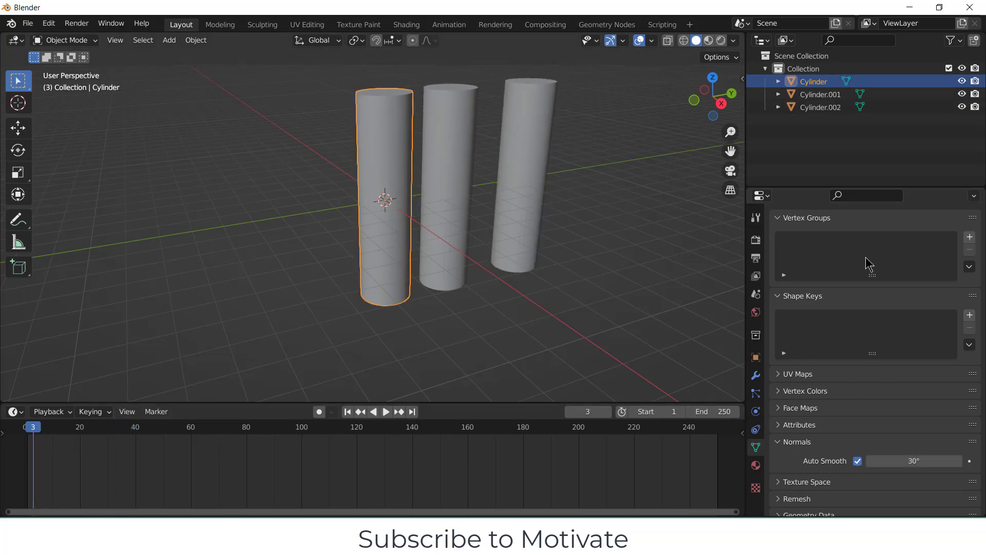
left_click(755, 375)
left_click(856, 239)
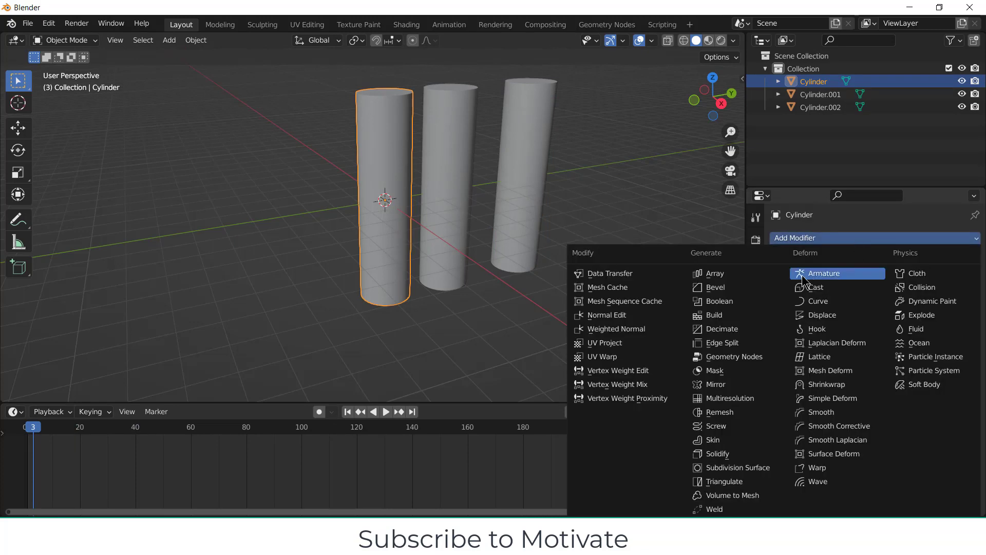
left_click(840, 398)
left_click(850, 280)
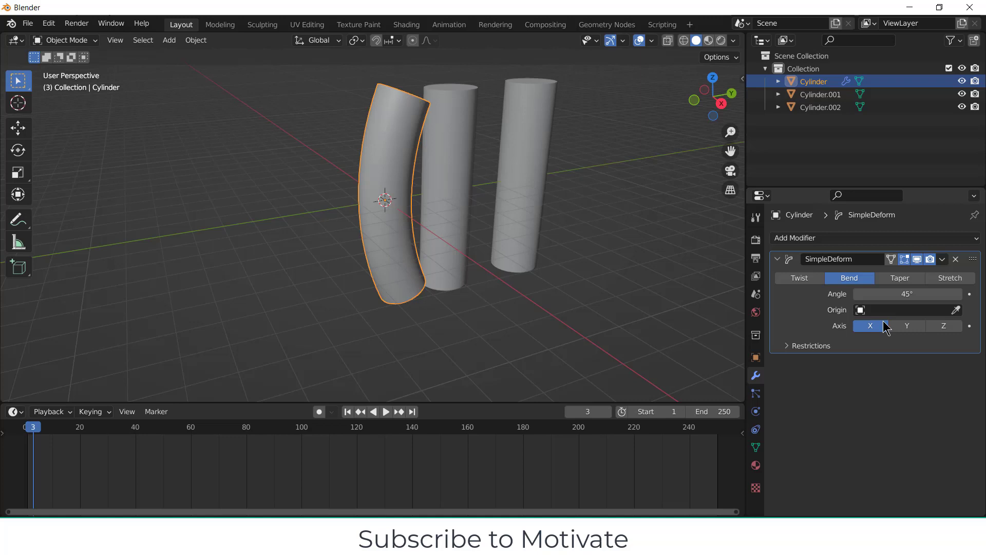
left_click(914, 329)
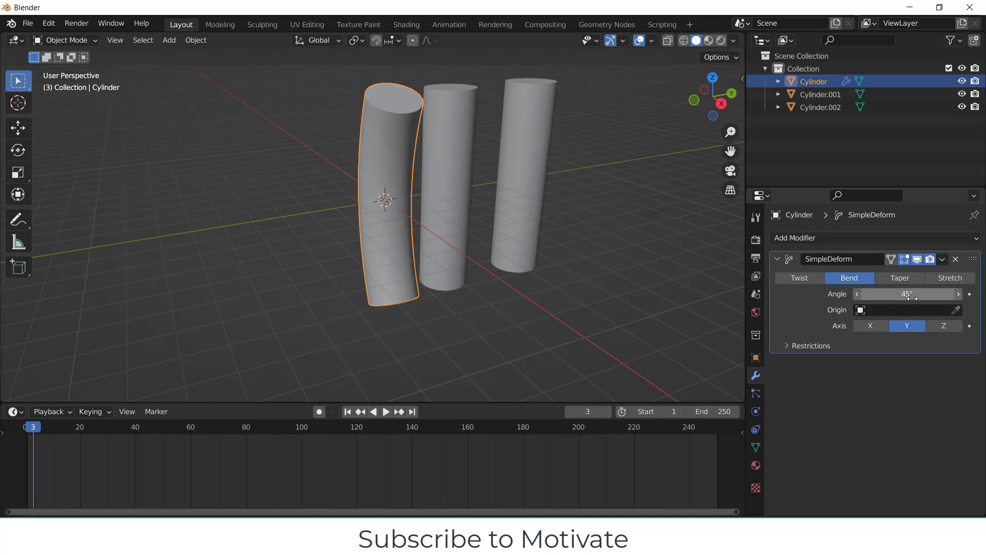
Set the bend angle to 0° and scrub back to frame 1.
mouse_move(906, 295)
left_mouse_down()
mouse_move(916, 294)
mouse_move(907, 295)
left_mouse_up()
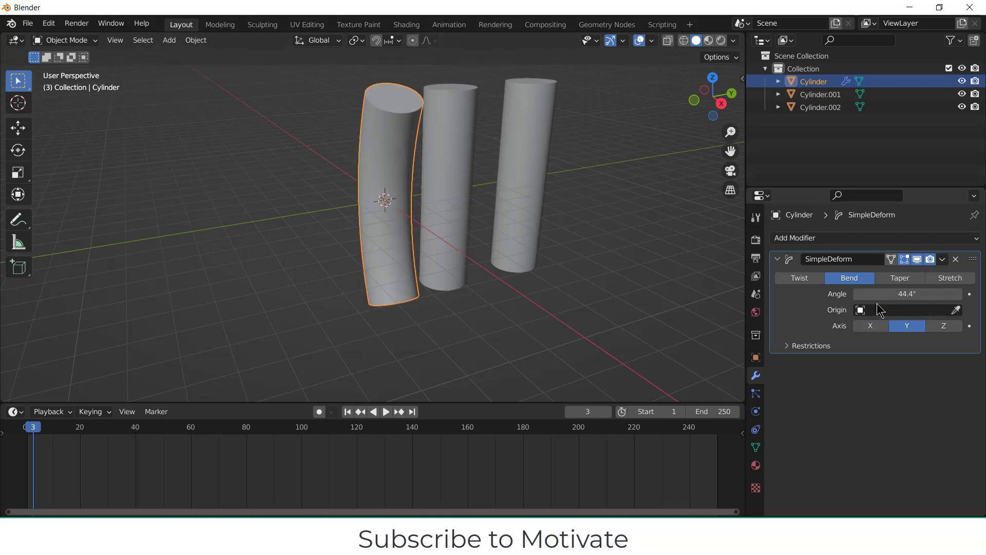
left_click(906, 294)
type("0")
key("Return")
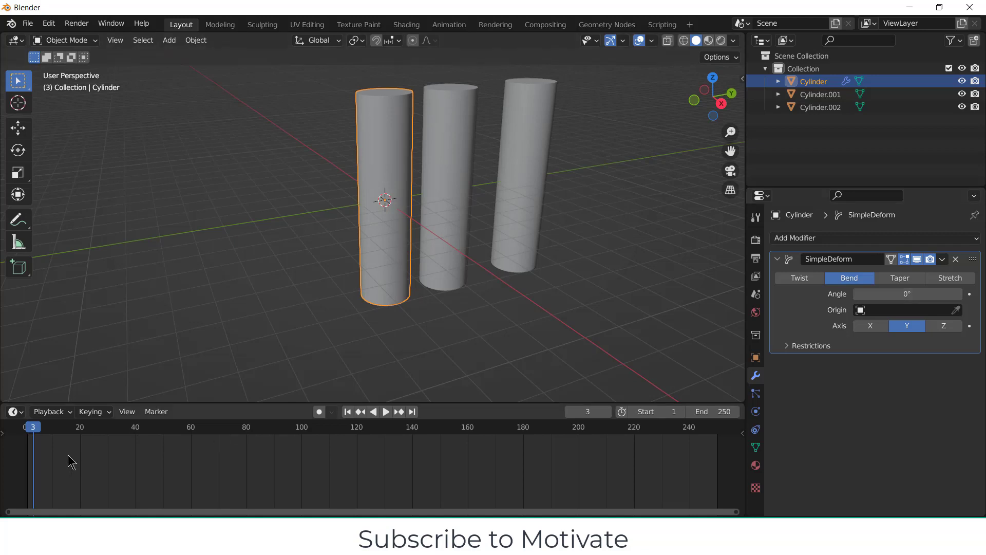
left_click_drag(41, 433, 27, 434)
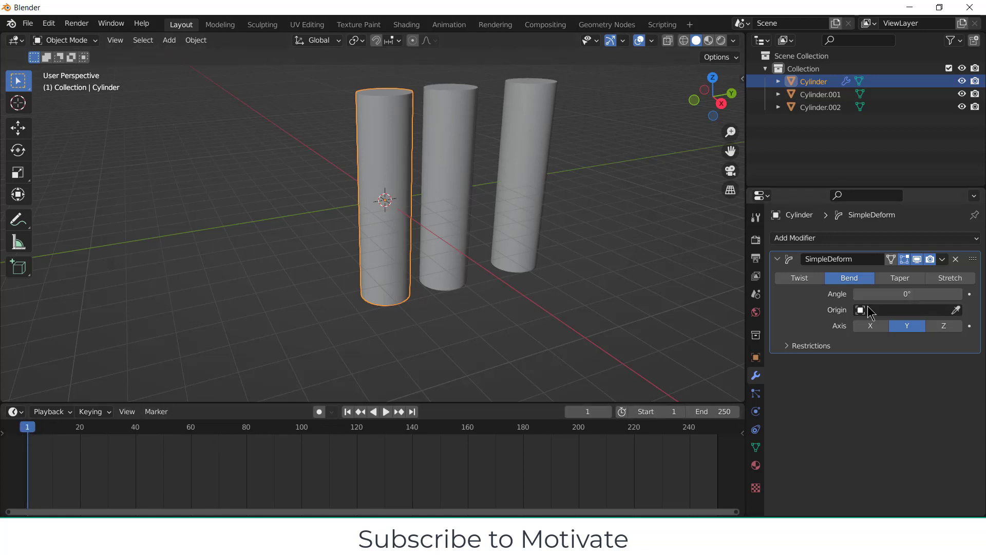
Keyframe the bend angle at 0° on frame 1 and 180° on frame 60.
key("i")
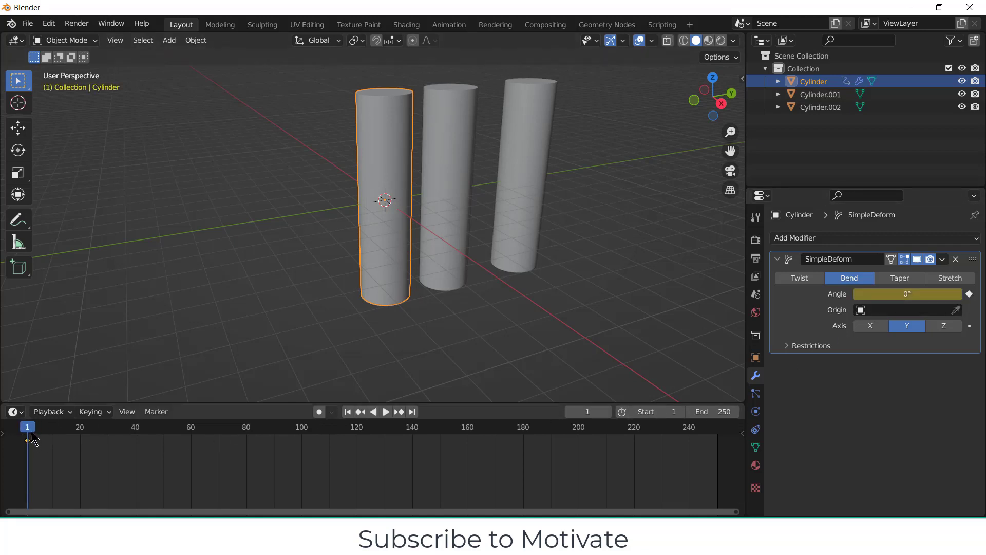
key("space")
left_click_drag(145, 425, 192, 424)
key("space")
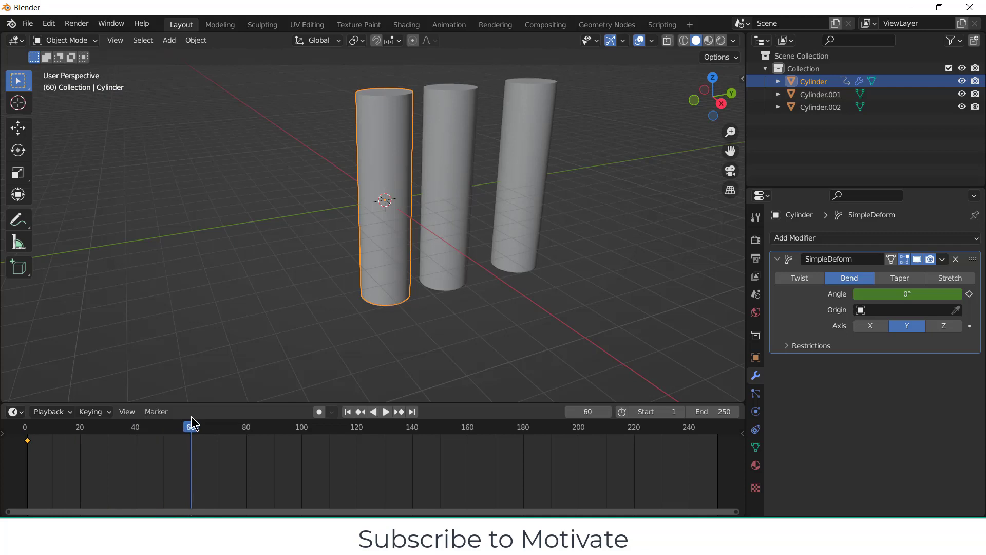
double_click(898, 294)
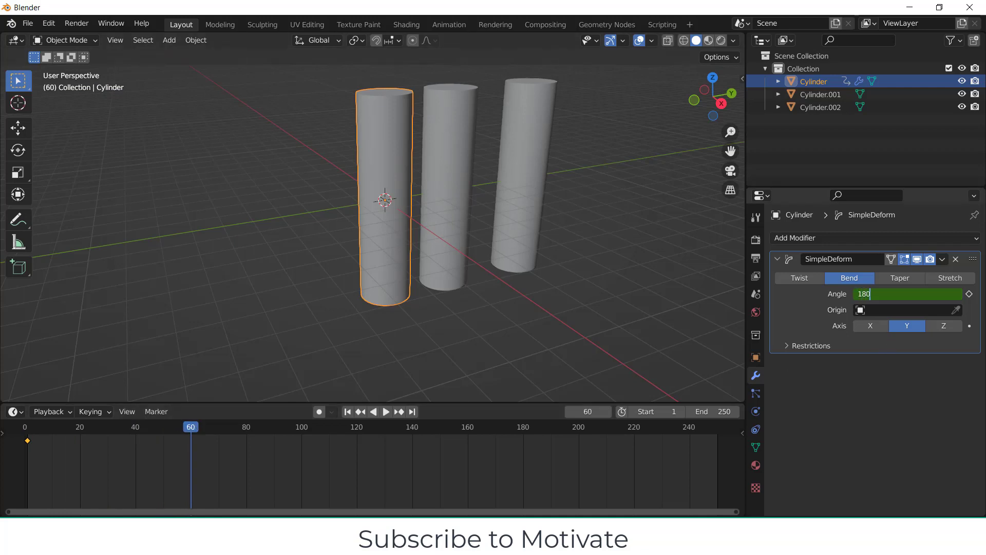
type("180")
key("Return")
left_click(969, 294)
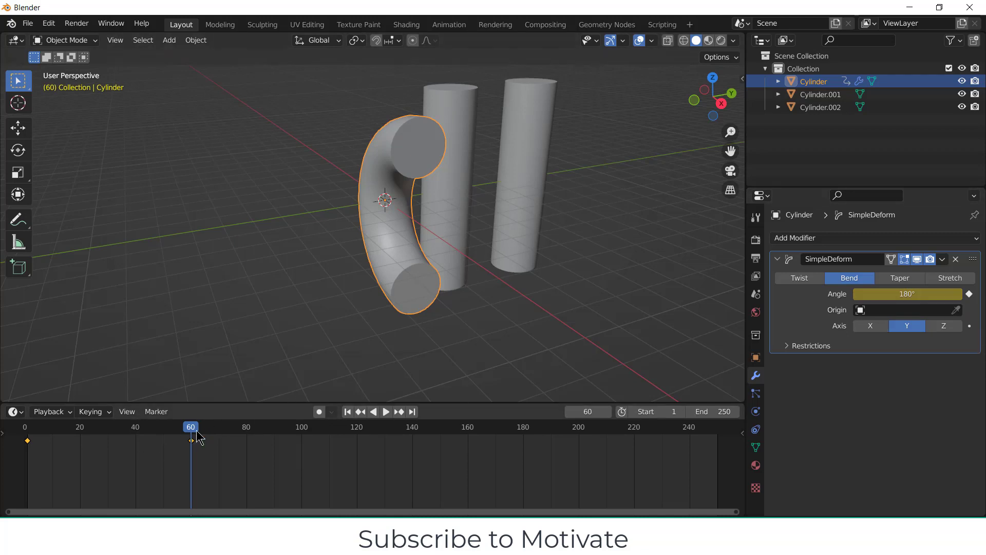
Preview the bend in reverse and set the timeline end frame to 60.
key("shift+ctrl+space")
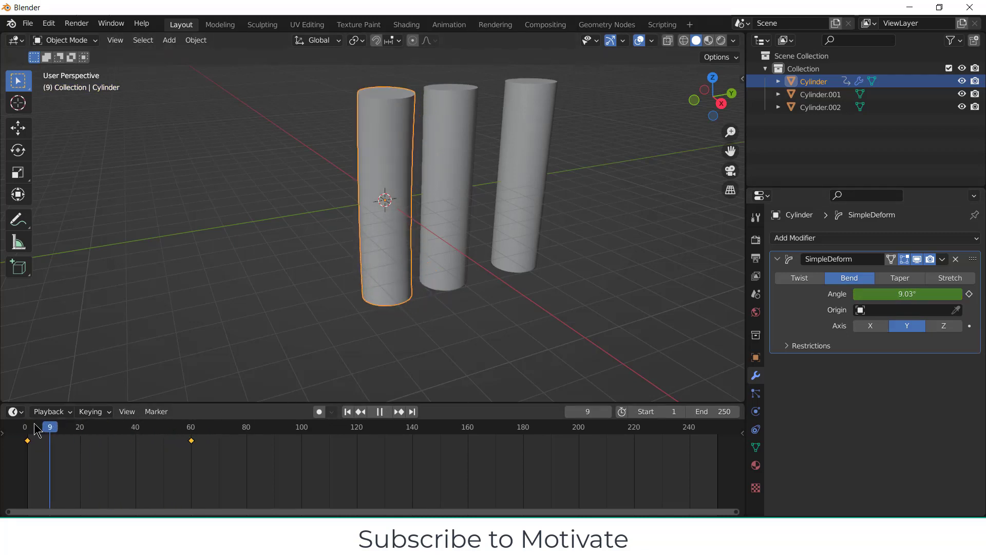
double_click(714, 411)
type("6")
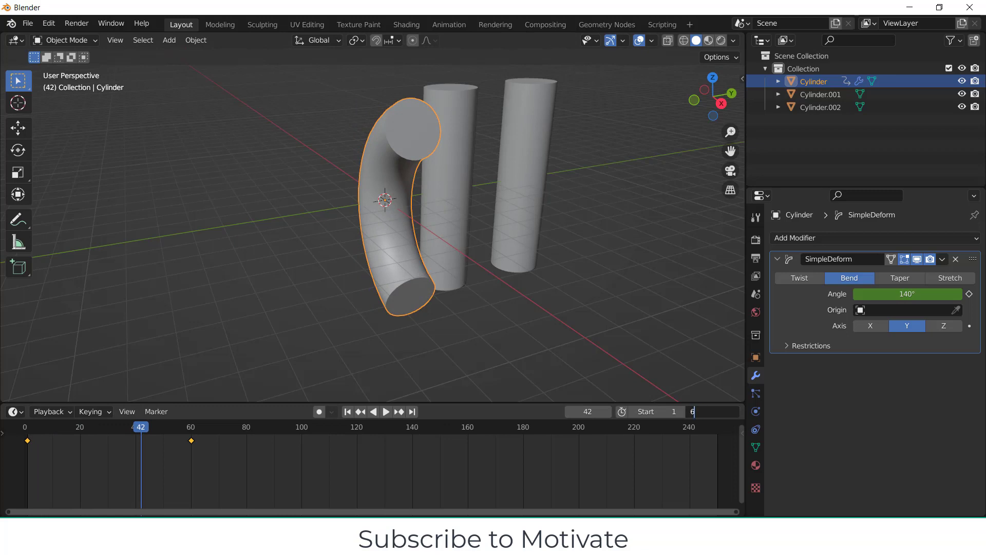
type("0")
key("Return")
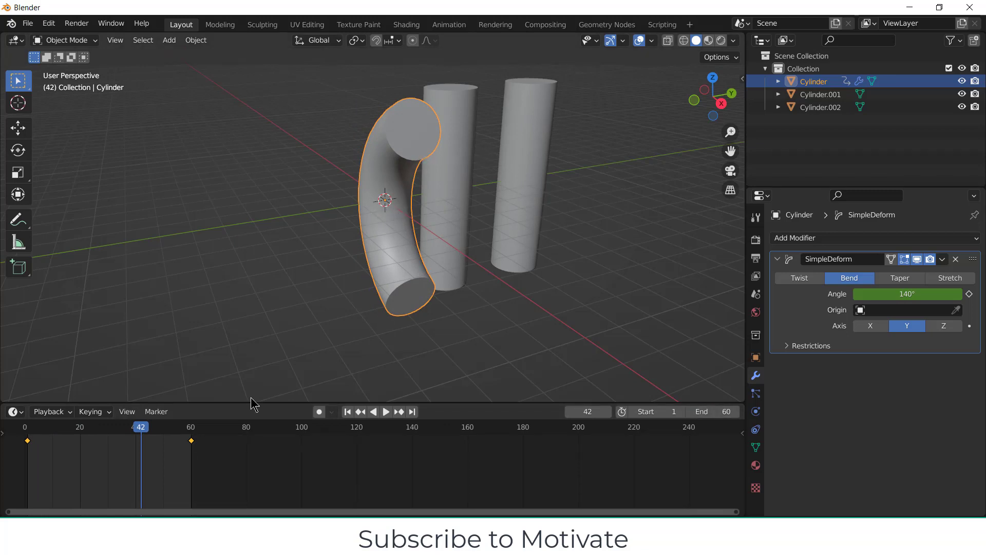
Select the right and middle cylinders, then Shift-click the bent left cylinder to make it active.
left_click(583, 157)
left_click(453, 174)
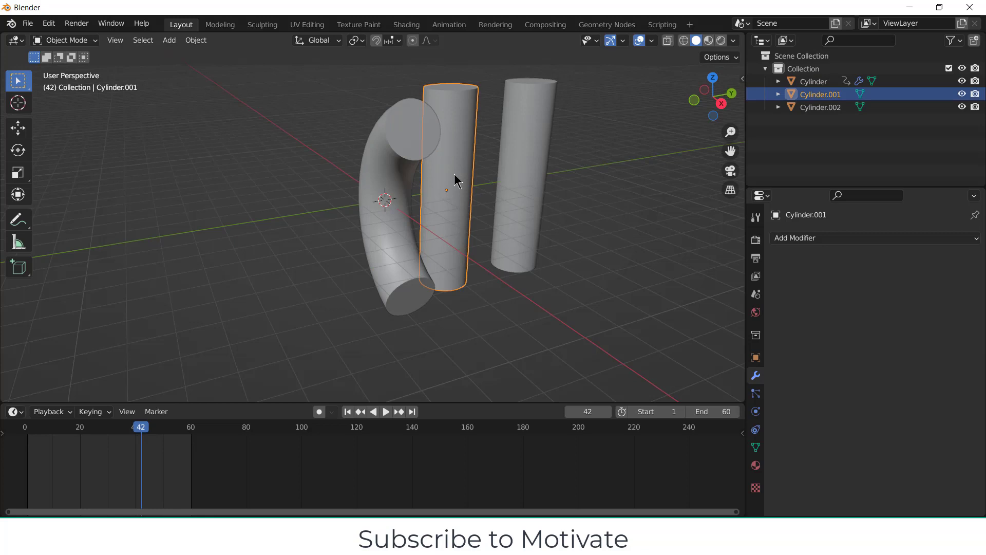
left_click(928, 237)
left_click(518, 246)
left_click(603, 208)
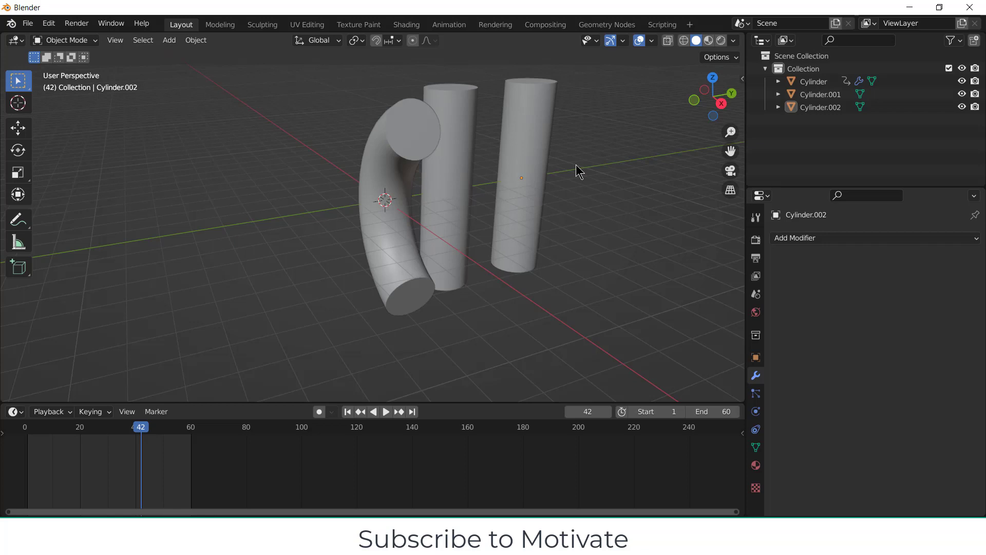
left_click(535, 128)
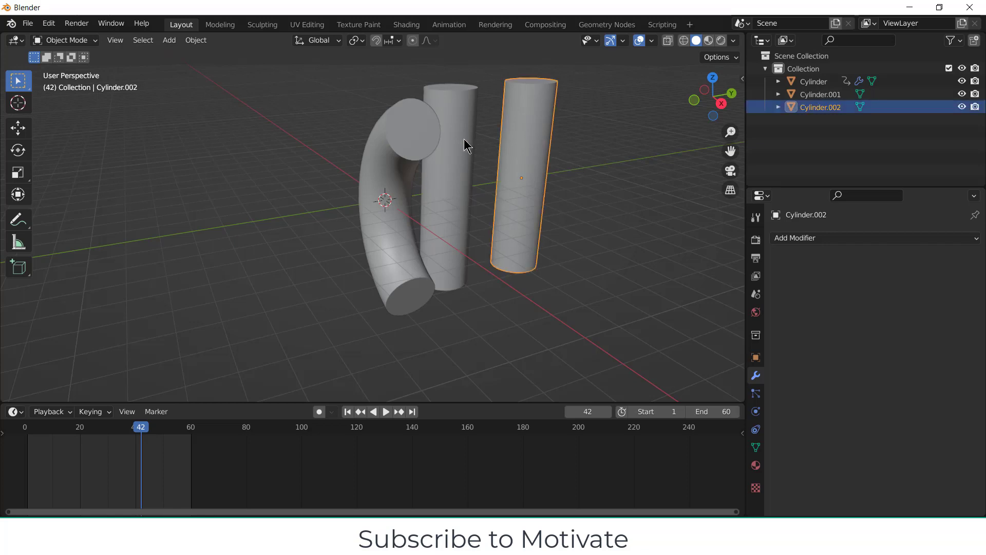
left_click(460, 137, "shift")
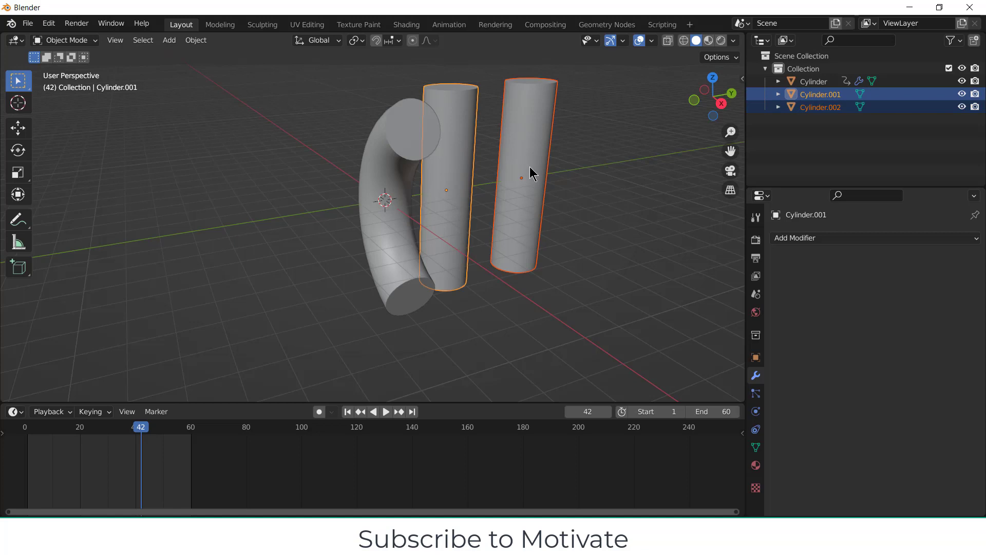
left_click(374, 152, "shift")
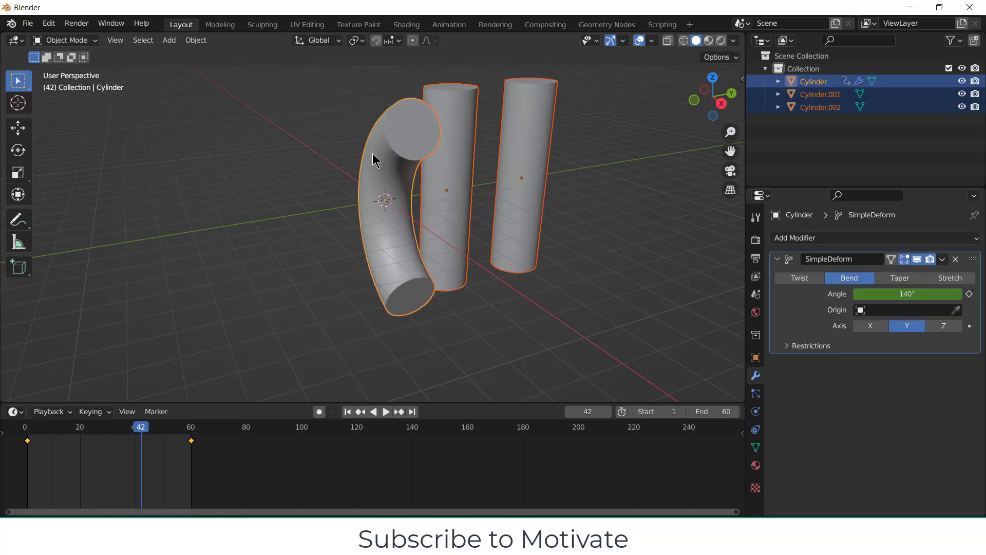
Copy the Simple Deform modifier to the middle and right cylinders via Ctrl+L Copy Modifiers.
key("ctrl+l")
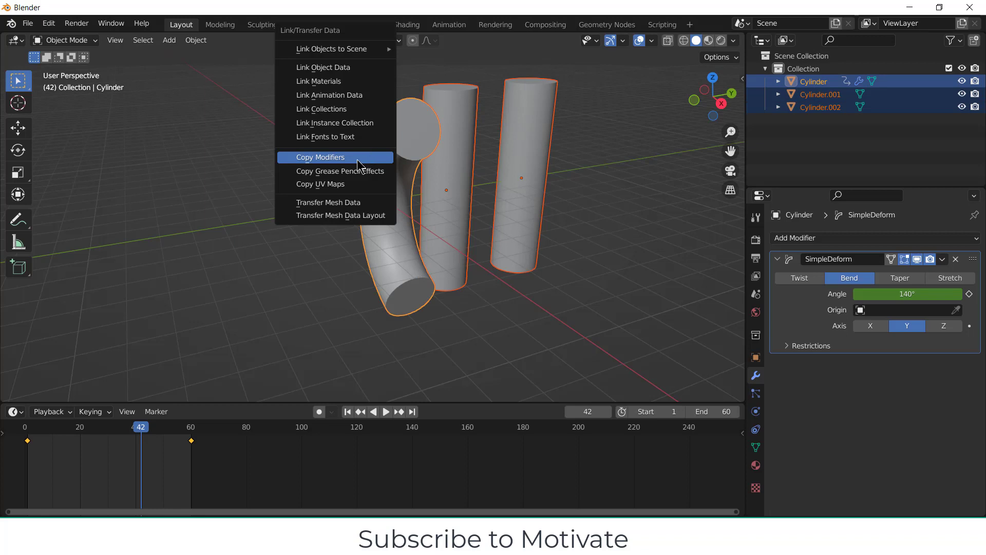
left_click(358, 164)
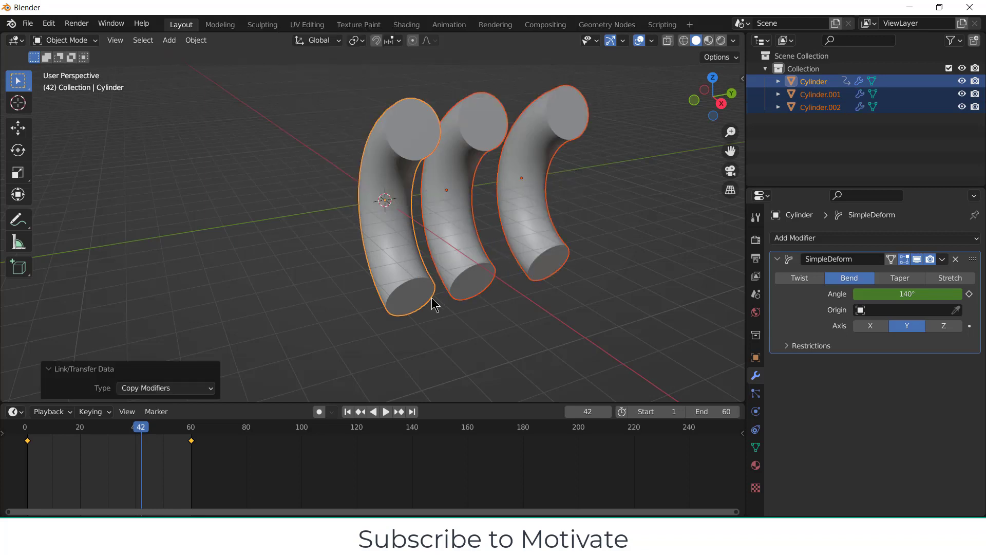
left_click(469, 177)
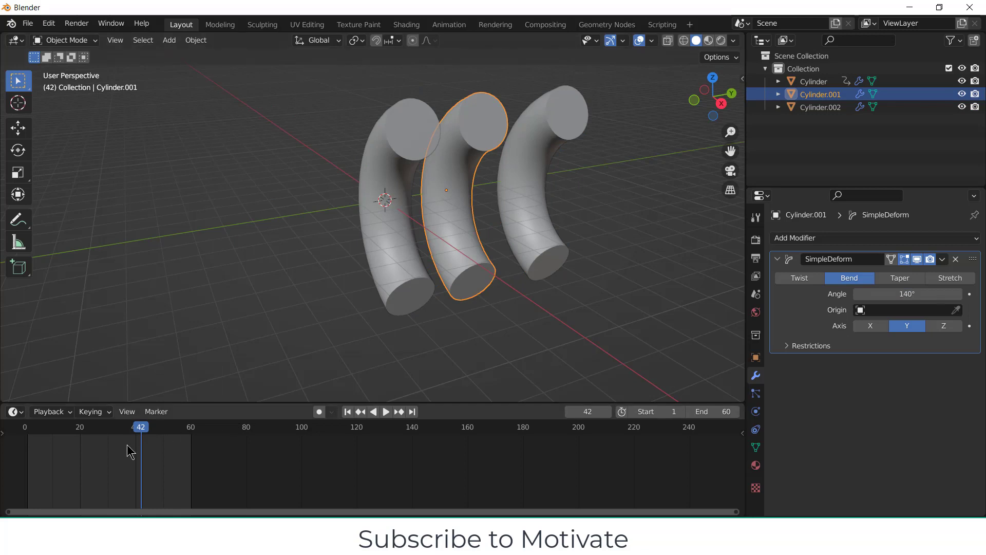
Play and scrub the timeline to check the bends, ending back at the first frame.
key("space")
left_click(32, 430)
left_click(165, 429)
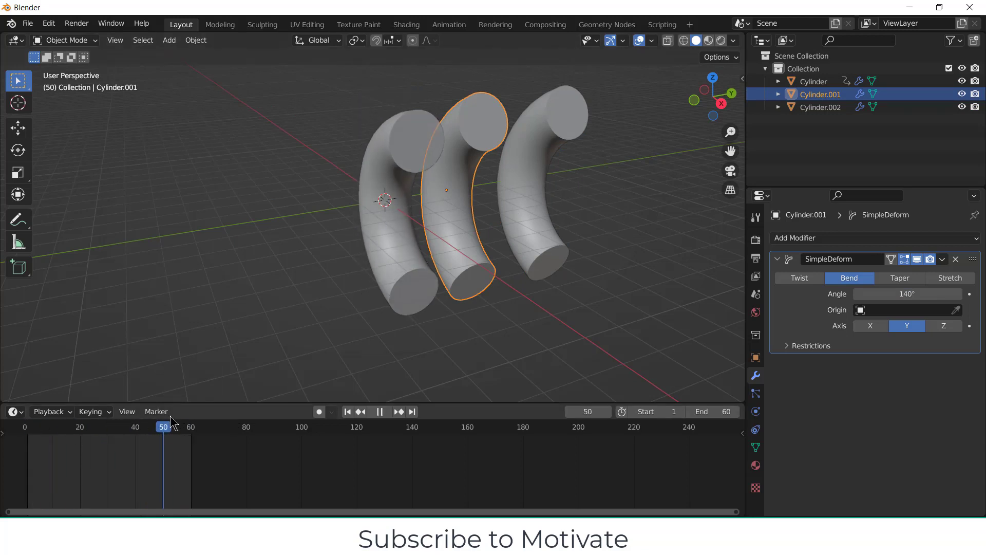
left_click(139, 428)
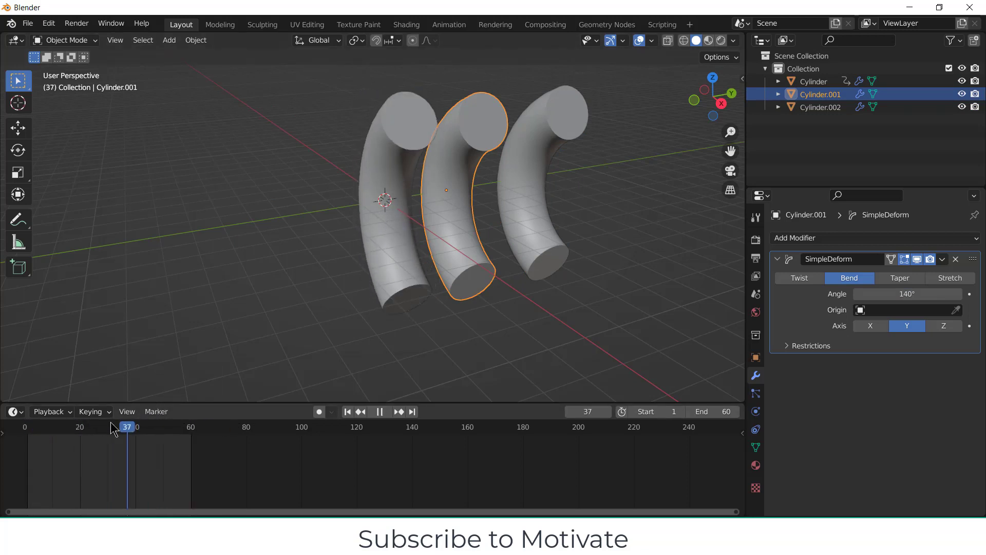
key("space")
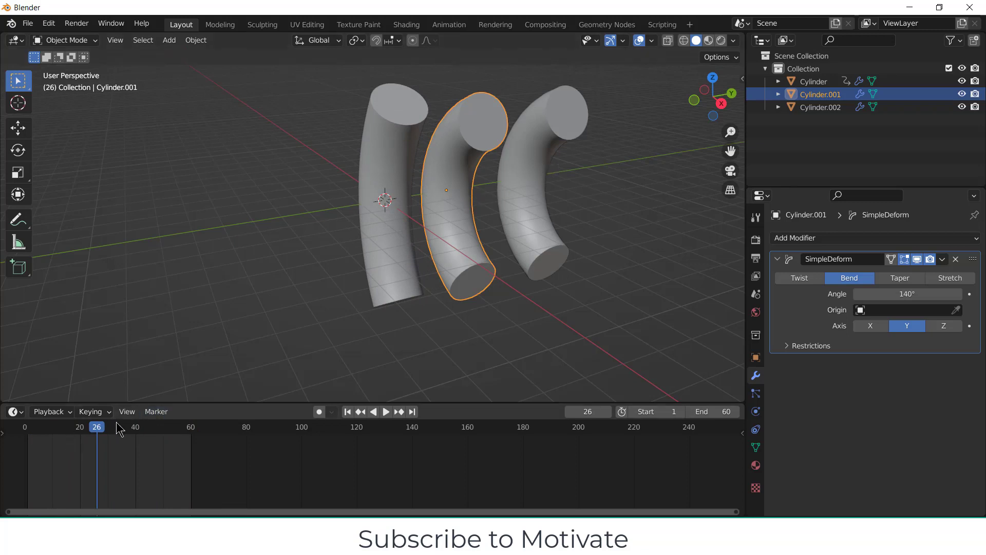
key("space")
key("shift+Left")
key("space")
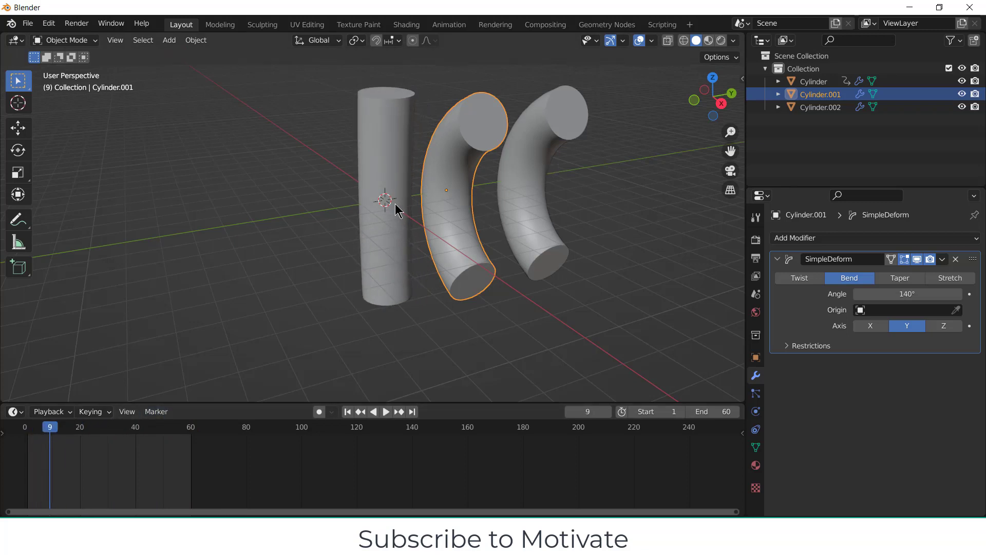
left_click(385, 411)
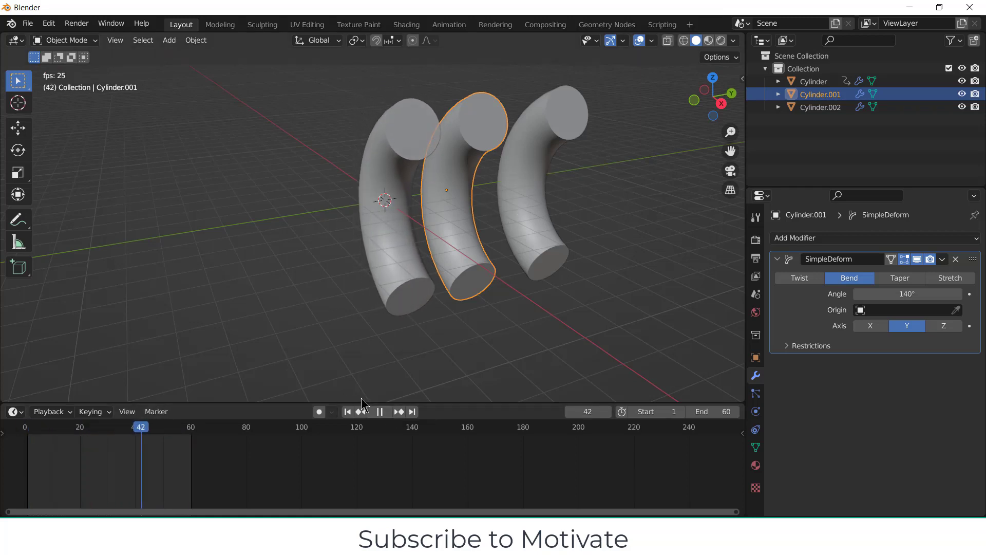
left_click(380, 411)
key("shift+Left")
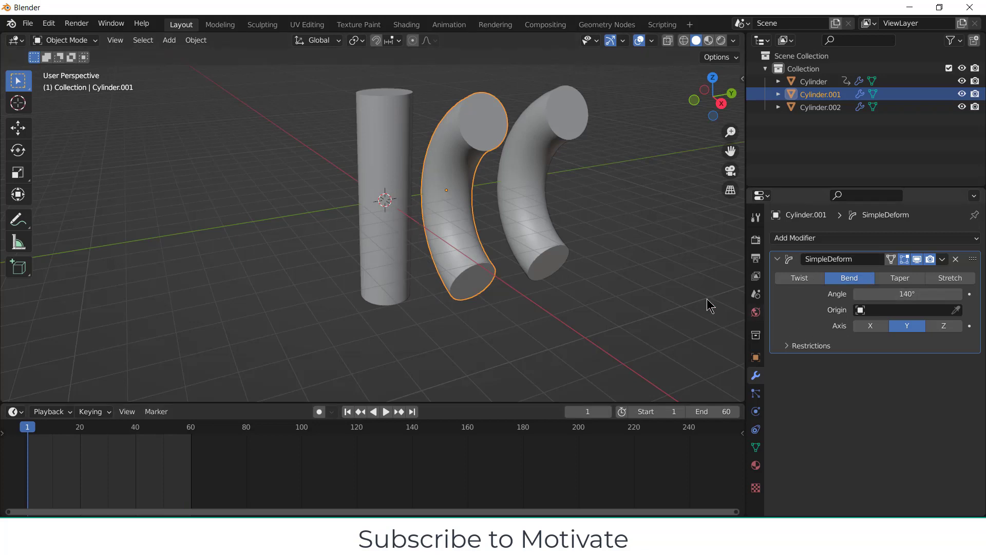
Select Cylinder.002 and Cylinder.001, then the straight left Cylinder last as active.
left_click(517, 174)
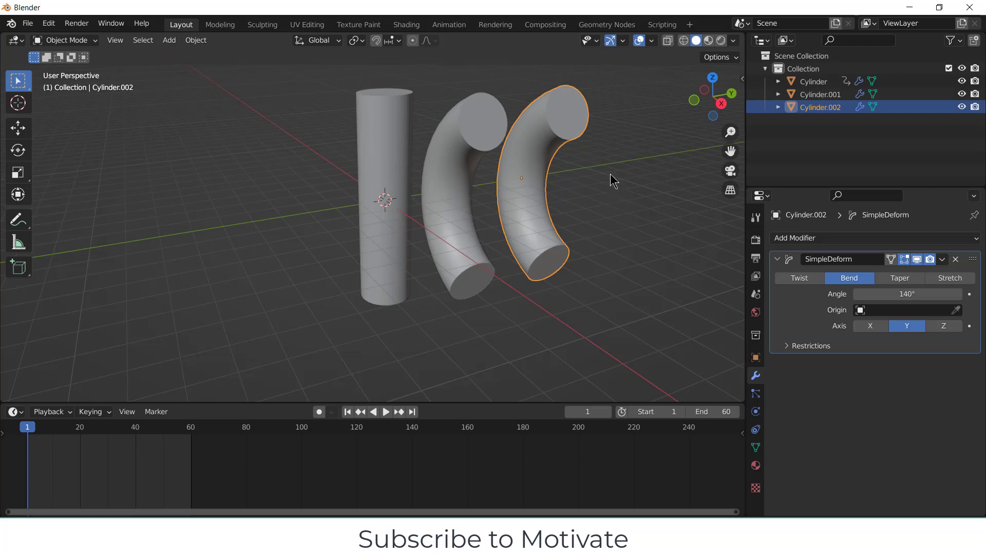
left_click(473, 160, "shift")
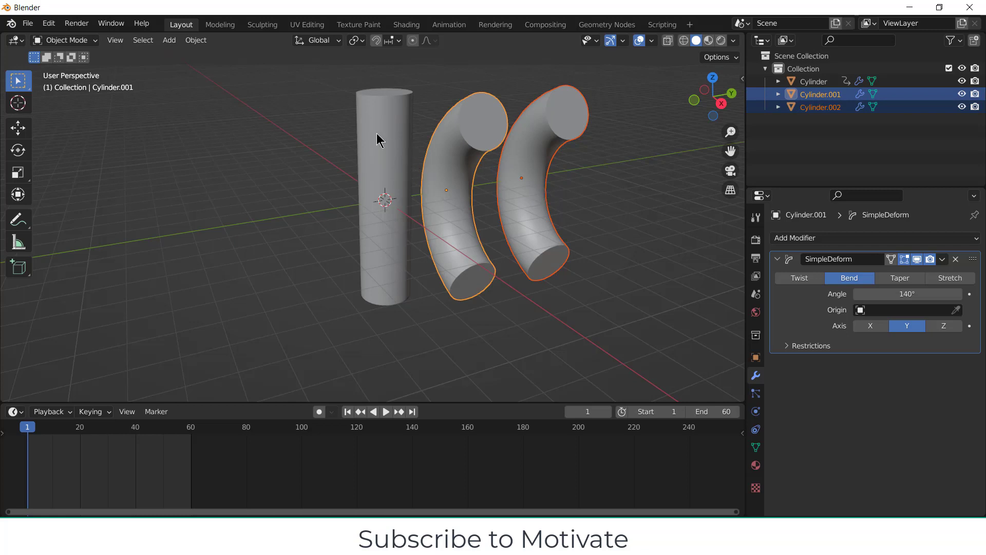
left_click(391, 158, "shift")
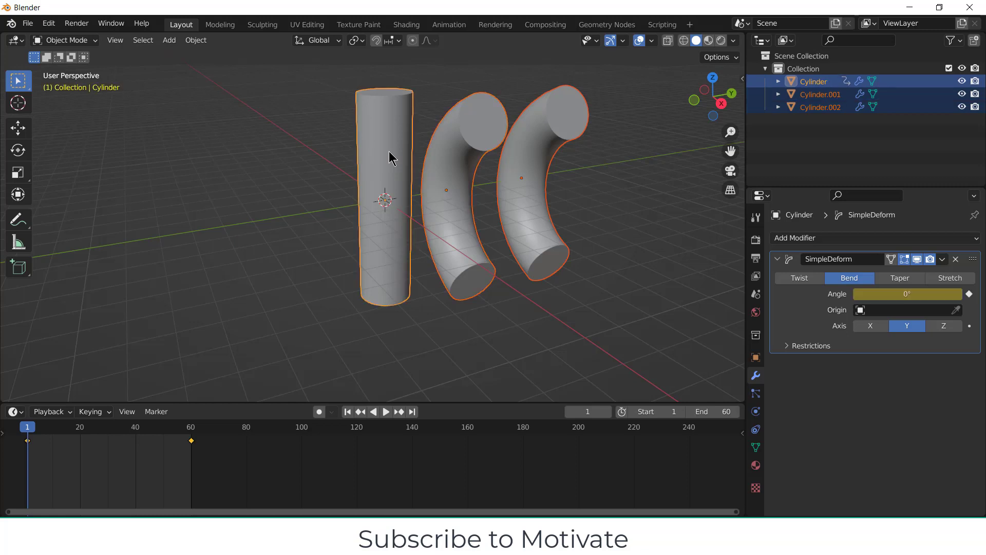
Link the left cylinder's animation data to the other two with Ctrl+L, then play it.
key("ctrl+l")
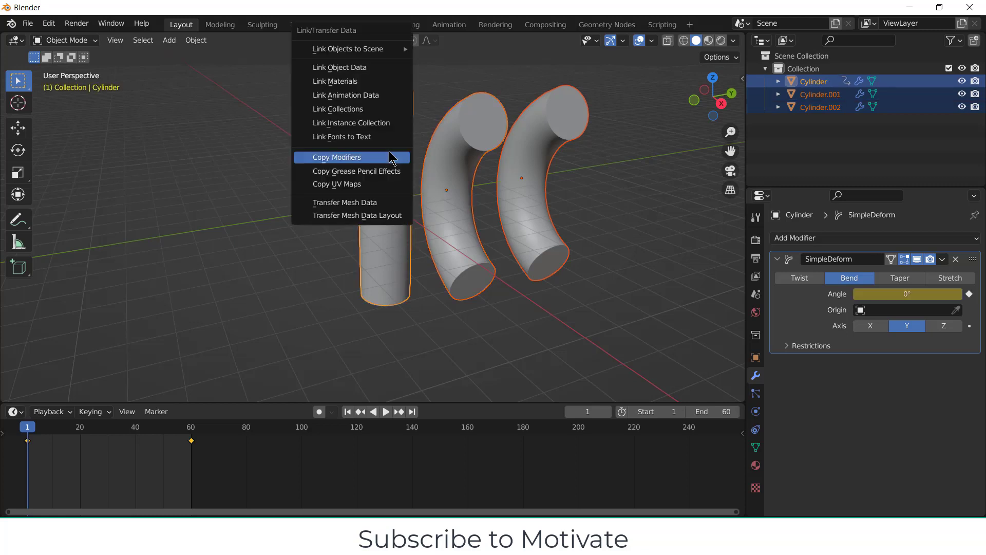
left_click(366, 102)
left_click(385, 411)
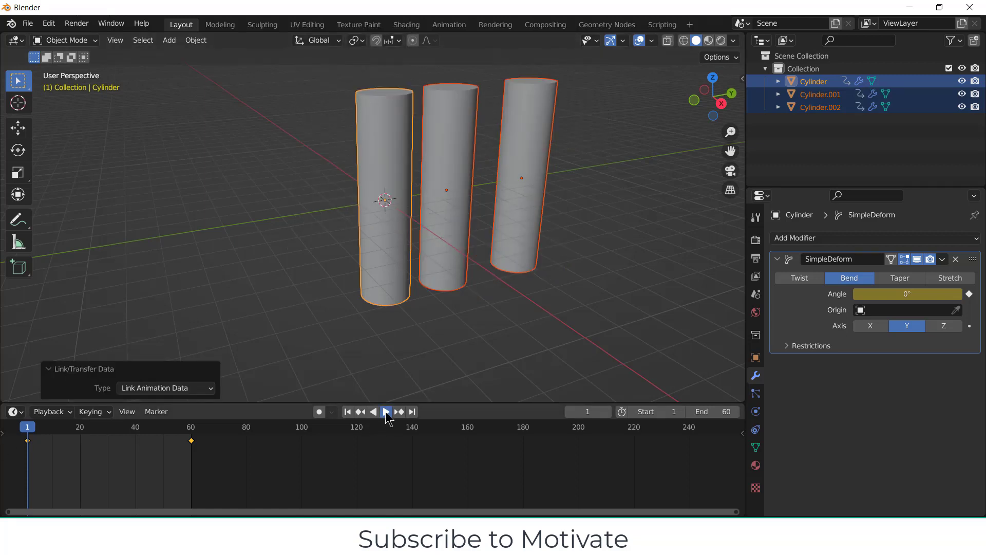